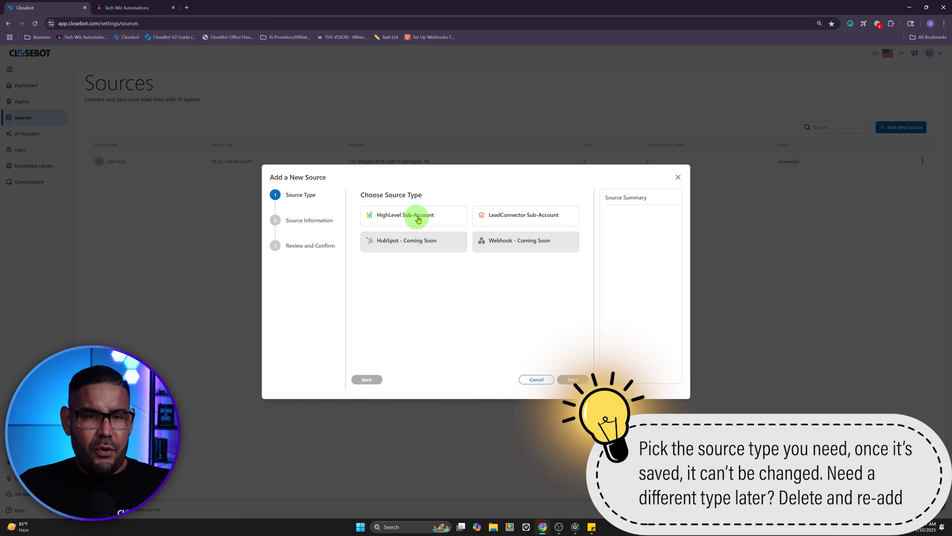
# - Set the new source's type to HighLevel Sub-Account and start connecting it
pyautogui.click(407, 216)
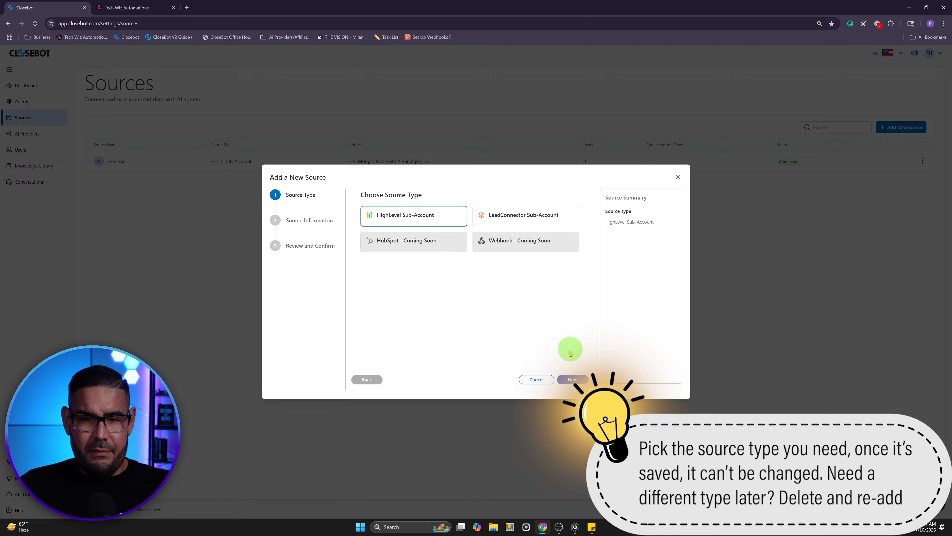
pyautogui.click(573, 380)
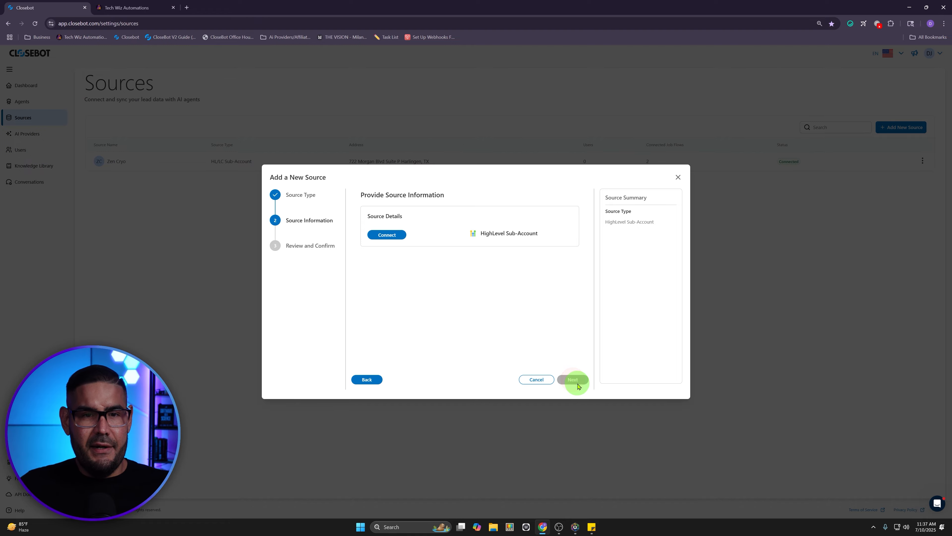
pyautogui.click(393, 235)
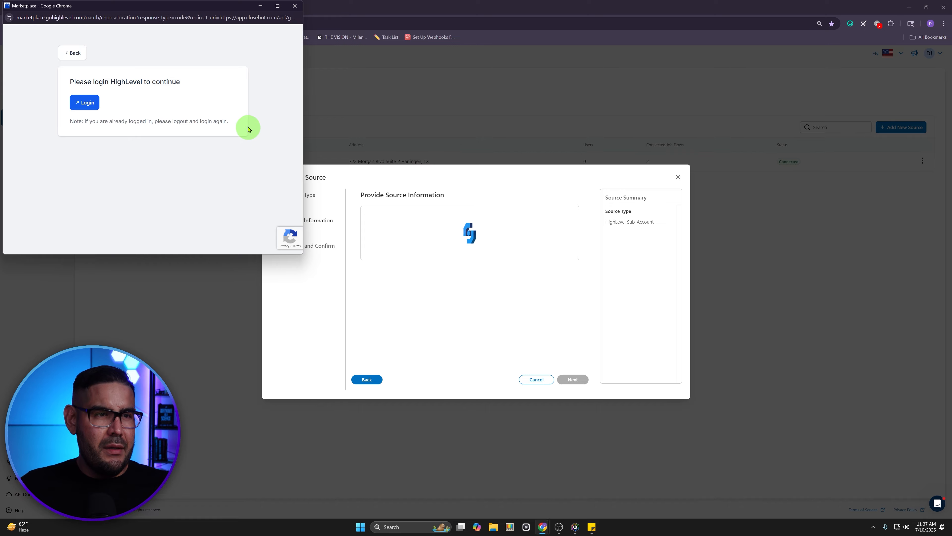
# - Open the HighLevel login from the marketplace window, and return to the CloseBot source setup once HighLevel has loaded
pyautogui.moveTo(171, 10); pyautogui.dragTo(194, 43)
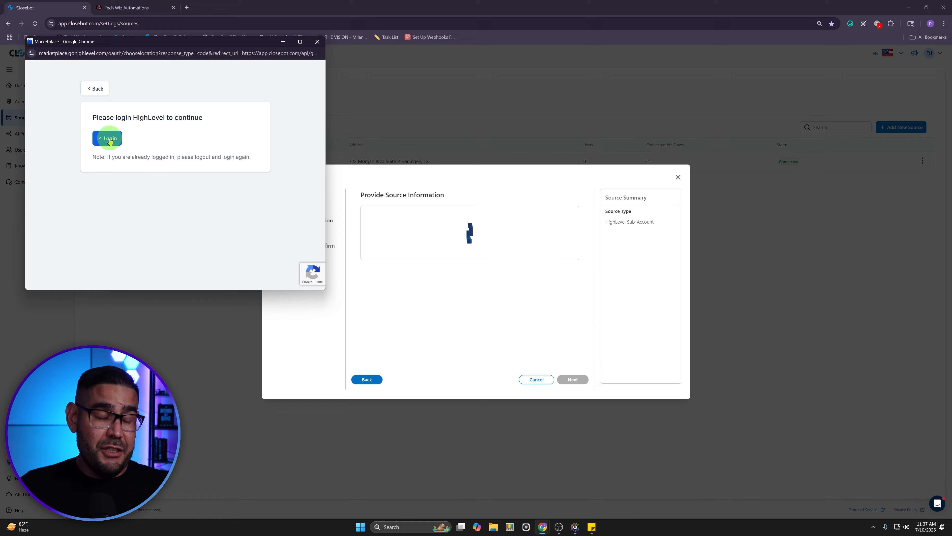
pyautogui.click(110, 140)
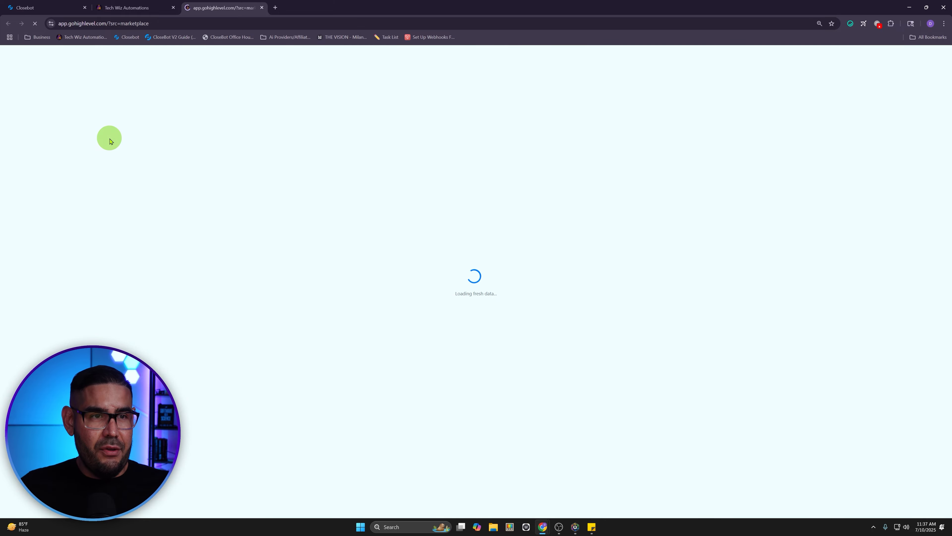
pyautogui.click(50, 5)
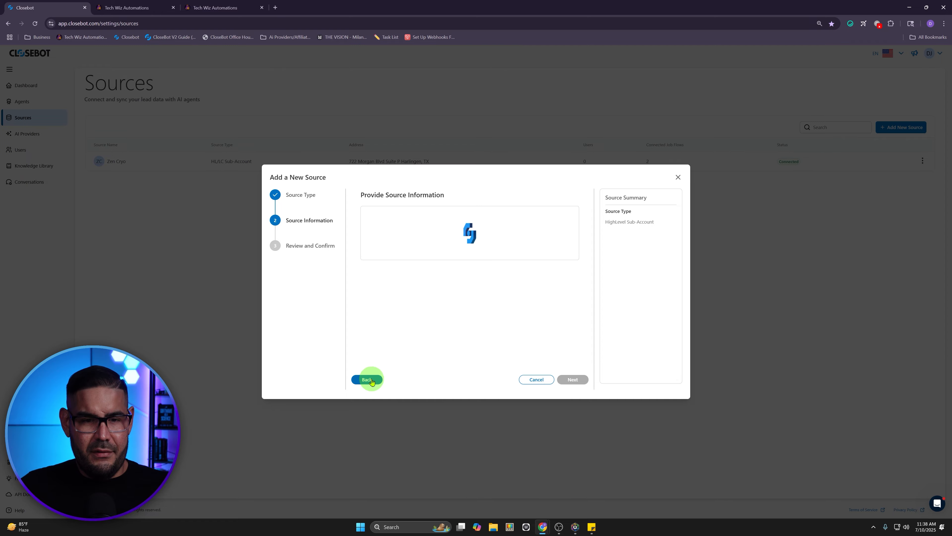
# - Restart the HighLevel connection, accept CloseBot's requested permissions and select the Tech Wiz Automations sub-account
pyautogui.click(369, 379)
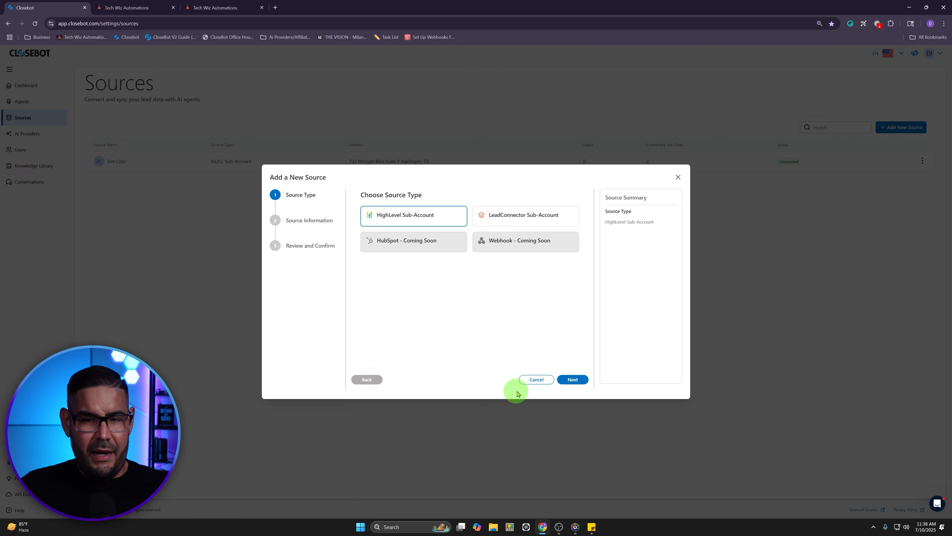
pyautogui.click(571, 380)
pyautogui.click(387, 234)
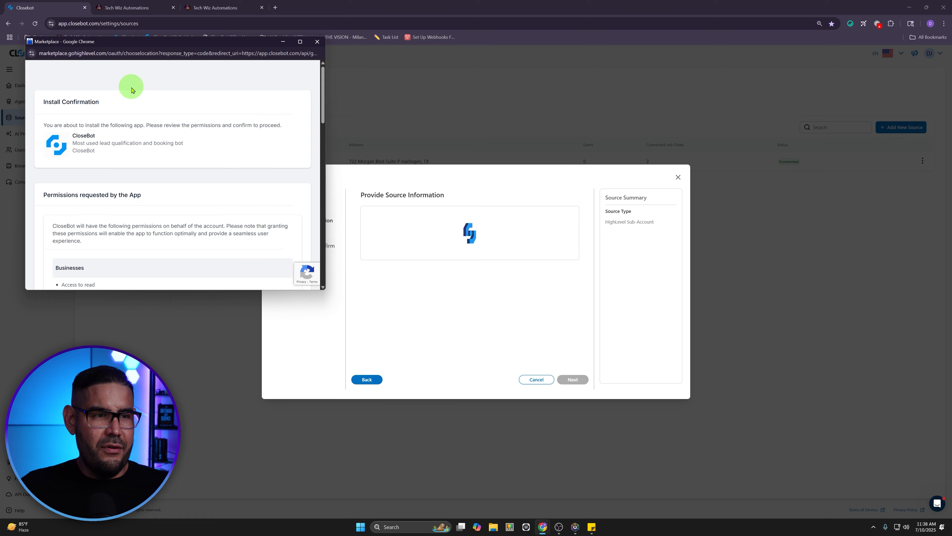
pyautogui.moveTo(321, 84); pyautogui.dragTo(314, 251)
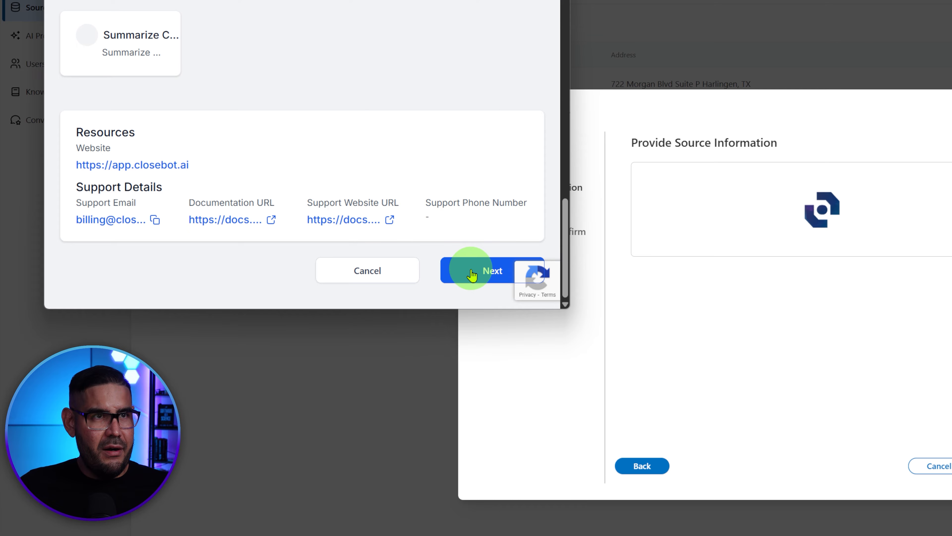
pyautogui.click(471, 275)
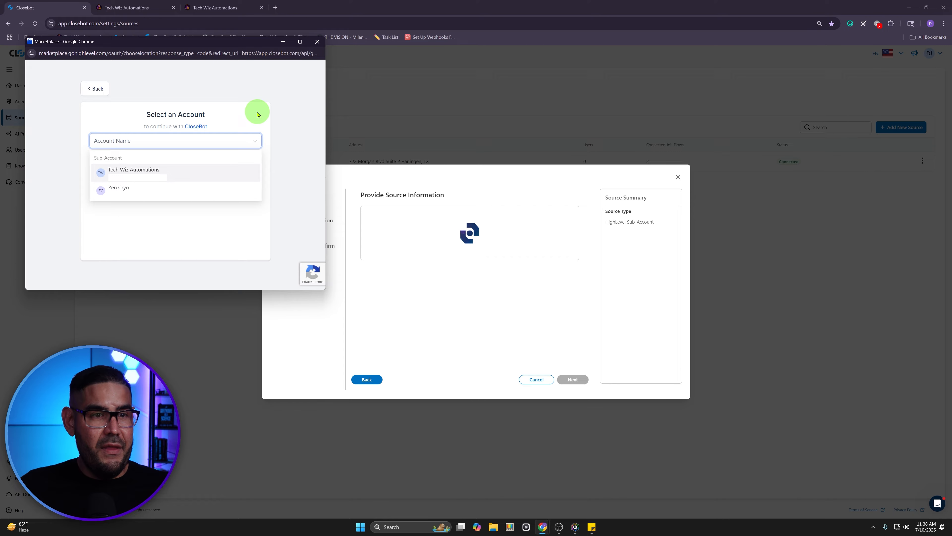
pyautogui.click(168, 174)
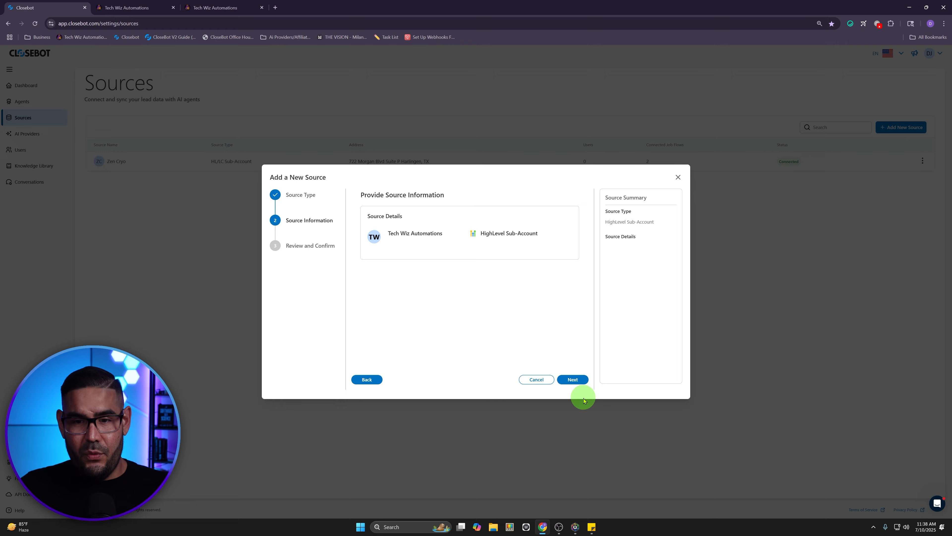
# - Acknowledge the automatic editing of custom fields and add Tech Wiz Automations as a source
pyautogui.click(573, 379)
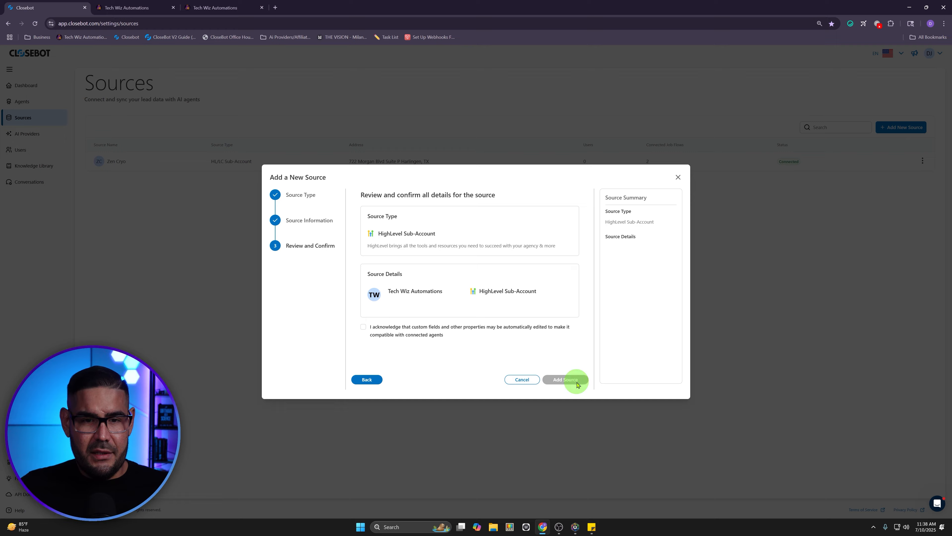
pyautogui.click(364, 328)
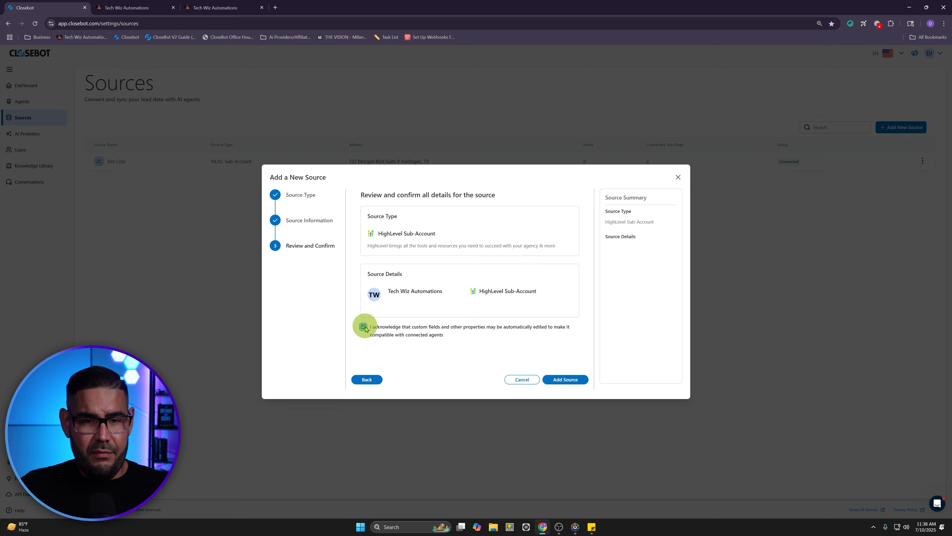
pyautogui.click(571, 382)
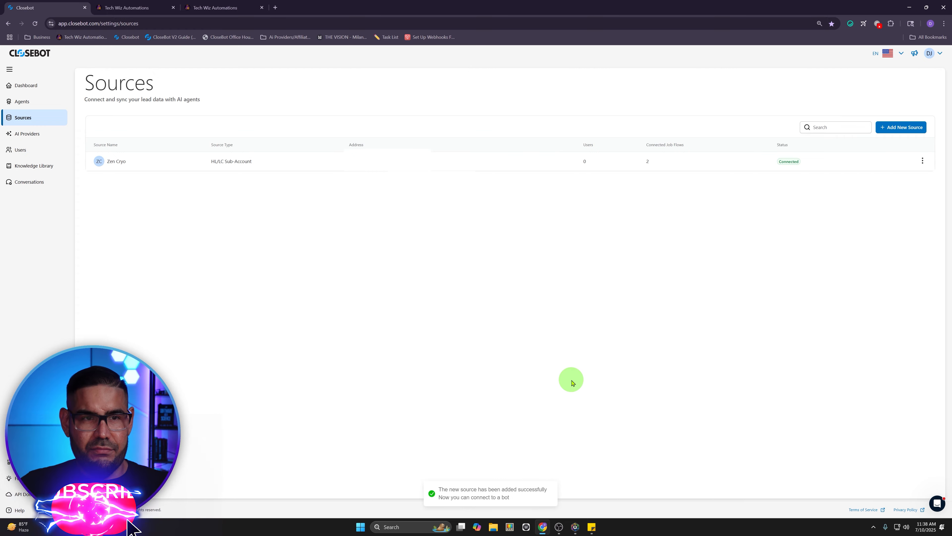
pyautogui.click(275, 284)
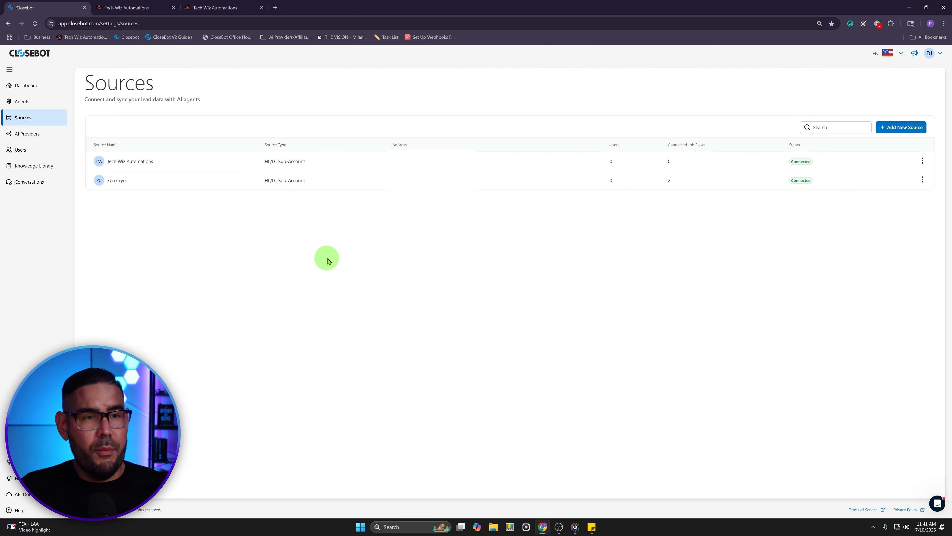
# - Open the Zen Cryo source settings and review the bot auto shutoff, graceful goodbye and leave-as-unread options
pyautogui.click(922, 180)
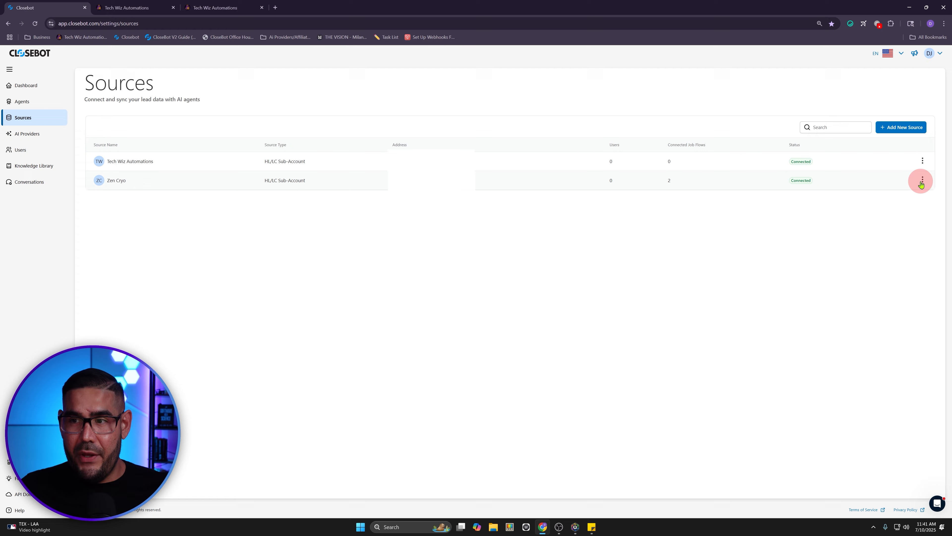
pyautogui.click(903, 194)
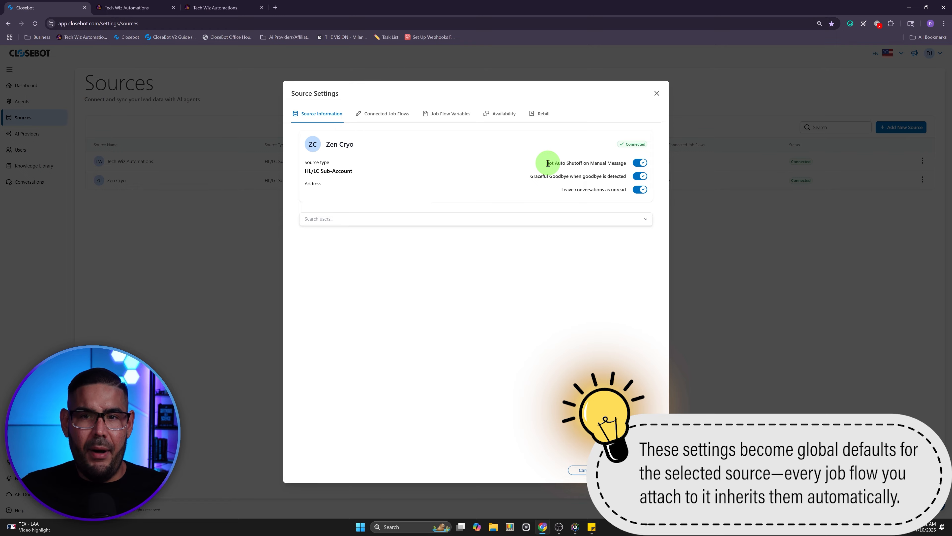
pyautogui.moveTo(547, 163); pyautogui.dragTo(617, 160)
pyautogui.click(616, 161)
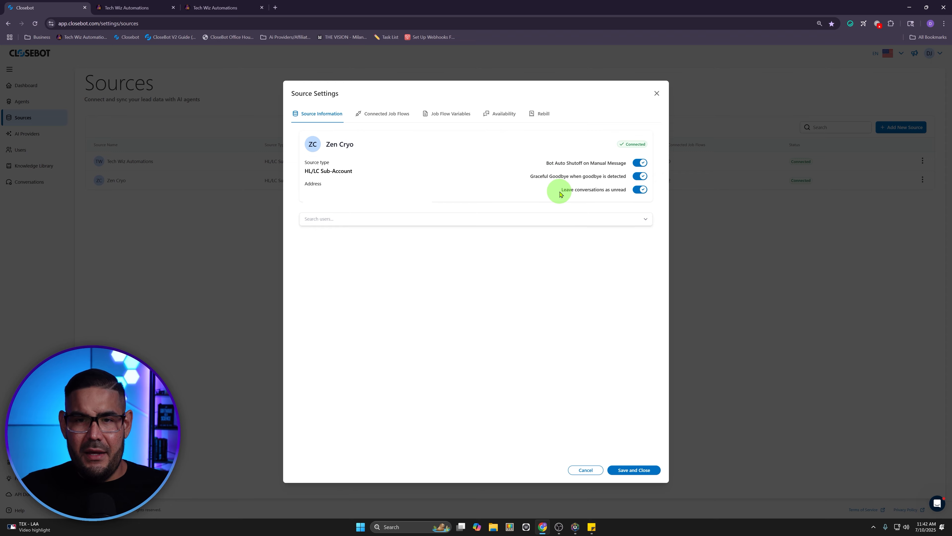
pyautogui.moveTo(567, 188); pyautogui.dragTo(621, 190)
pyautogui.click(620, 190)
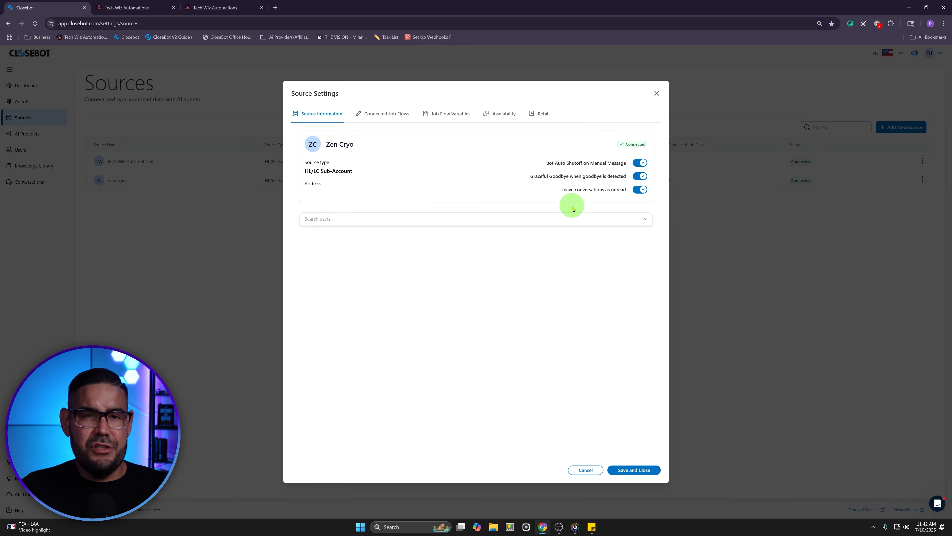
pyautogui.click(515, 190)
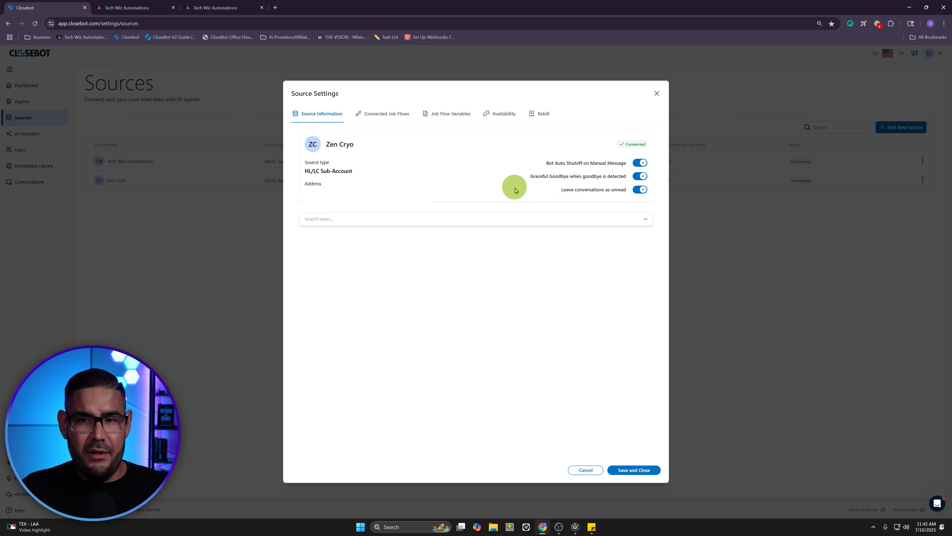
# - Check which users can be assigned to the Zen Cryo source
pyautogui.click(645, 219)
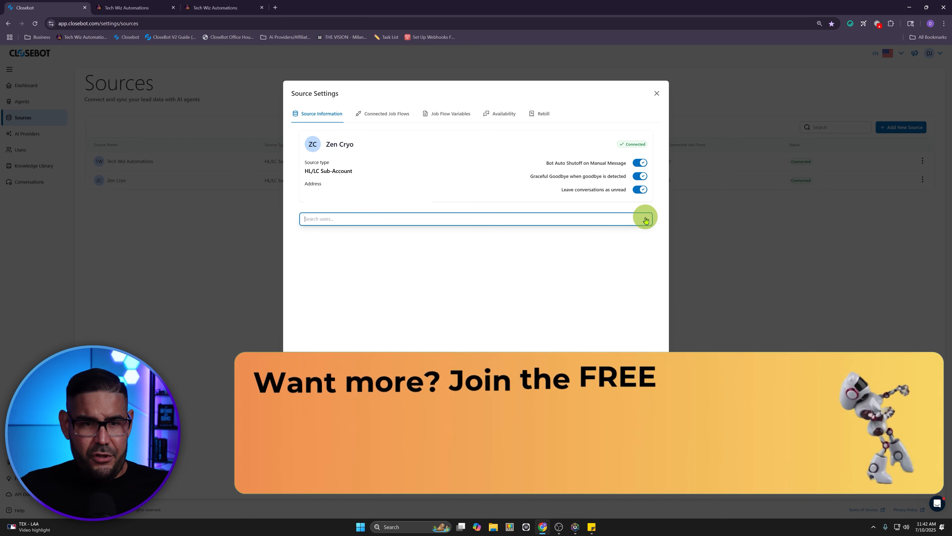
pyautogui.click(454, 163)
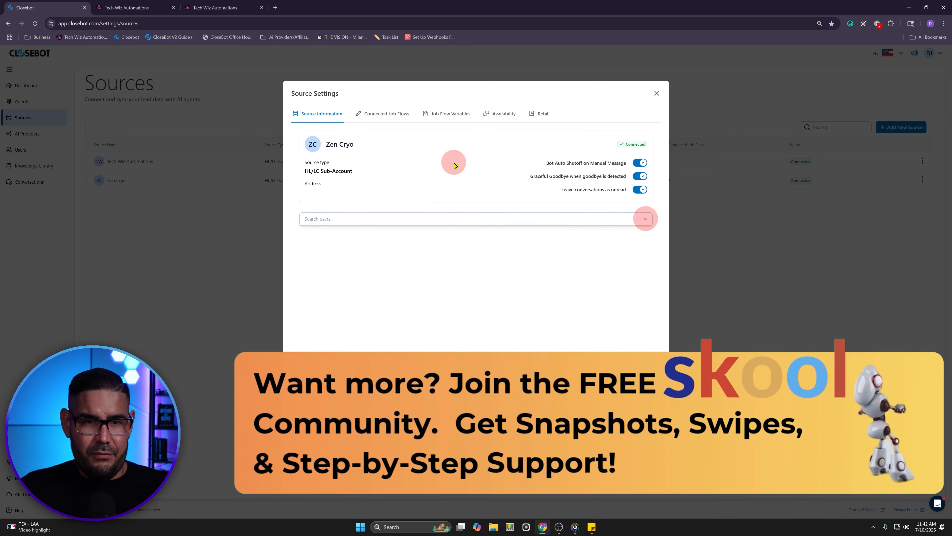
pyautogui.click(645, 220)
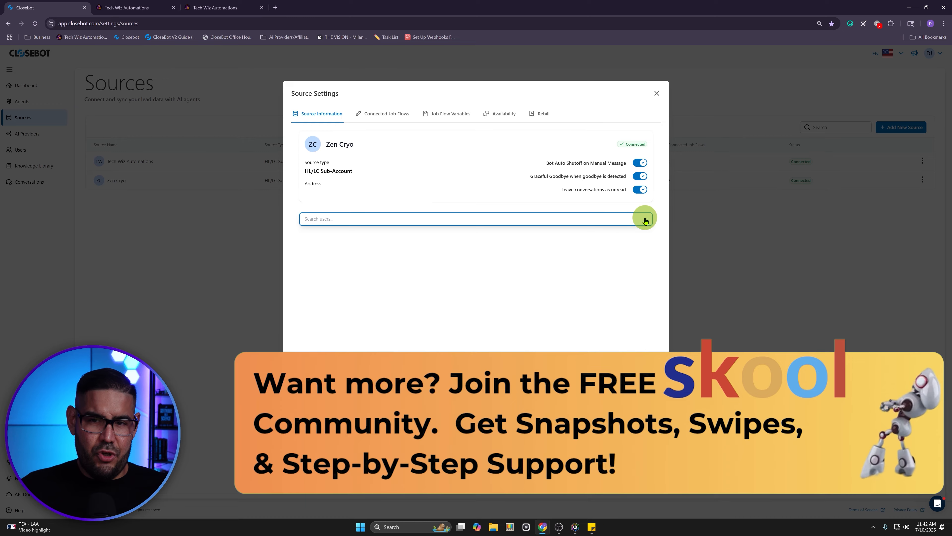
pyautogui.click(427, 172)
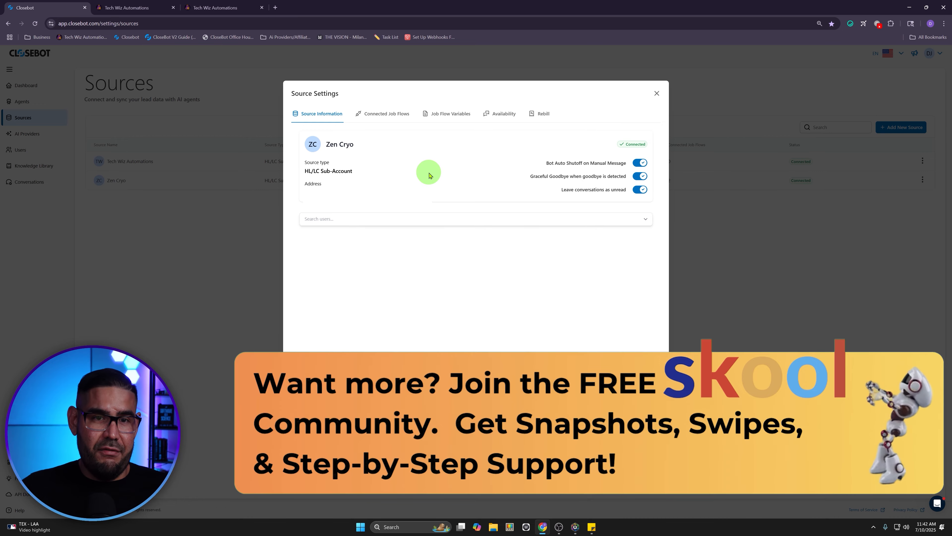
# - Review the Zen Cryo source's connected job flows, job flow variables and weekly follow-up availability
pyautogui.click(382, 114)
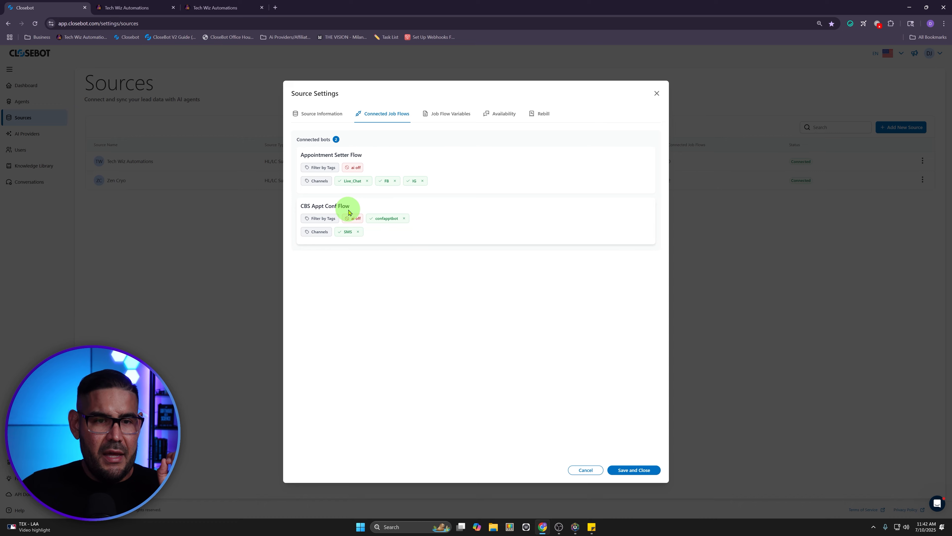
pyautogui.moveTo(351, 206); pyautogui.dragTo(303, 205)
pyautogui.click(377, 202)
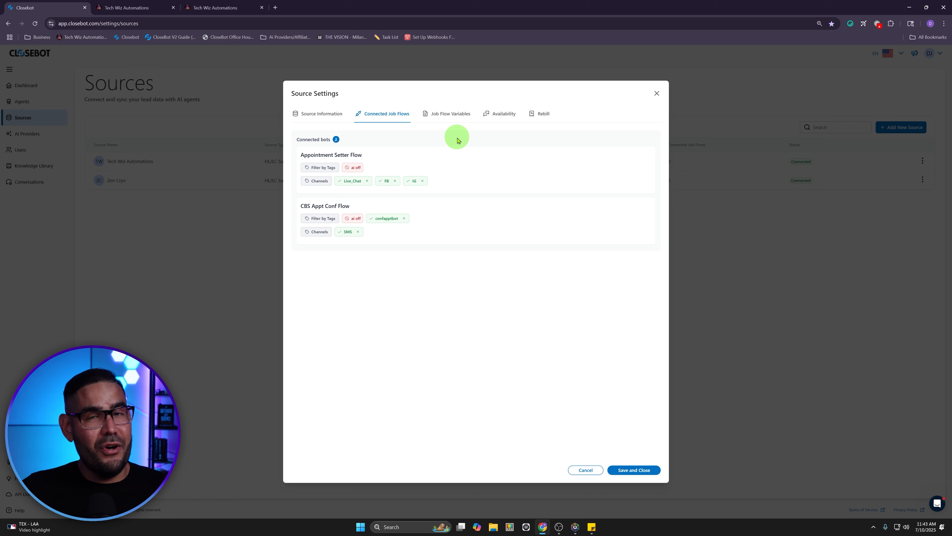
pyautogui.click(438, 117)
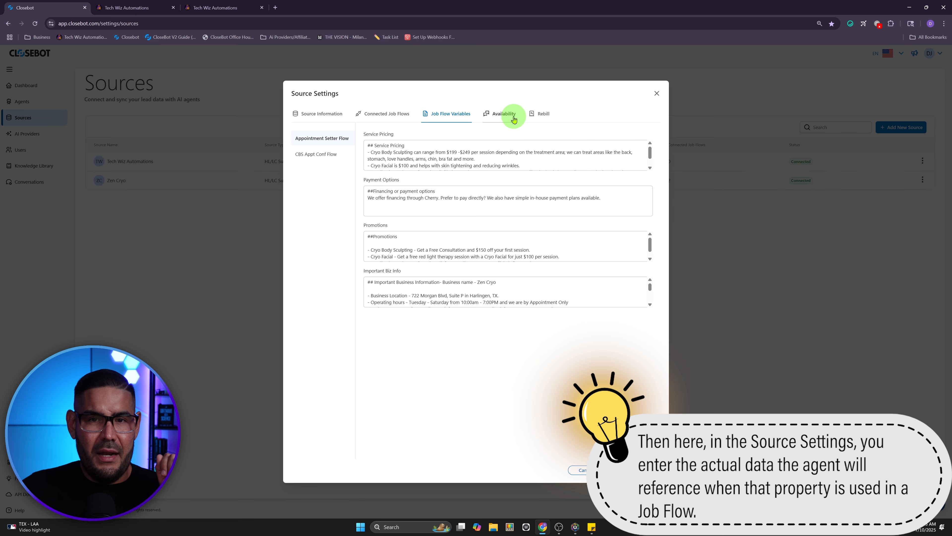
pyautogui.click(504, 115)
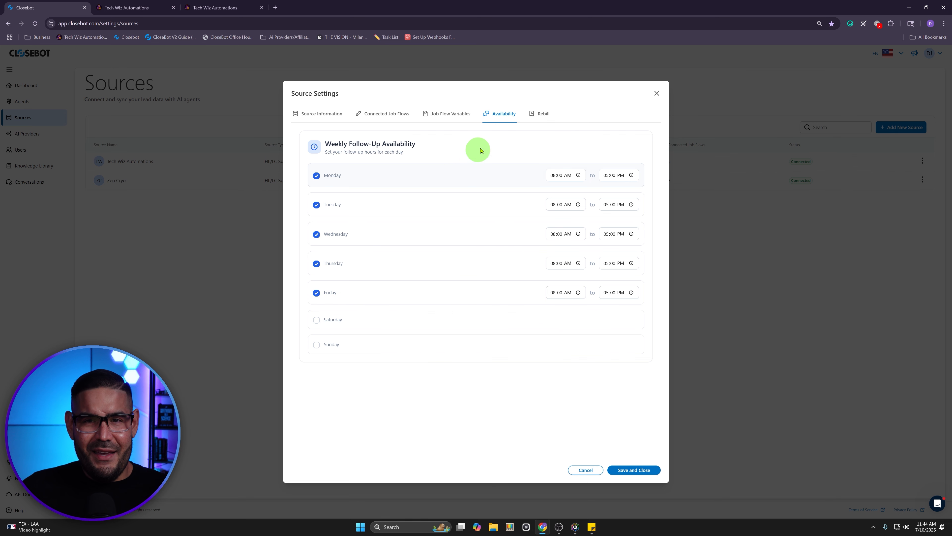
# - Switch rebilling for the Zen Cryo source on and back off, and save the source settings
pyautogui.click(549, 117)
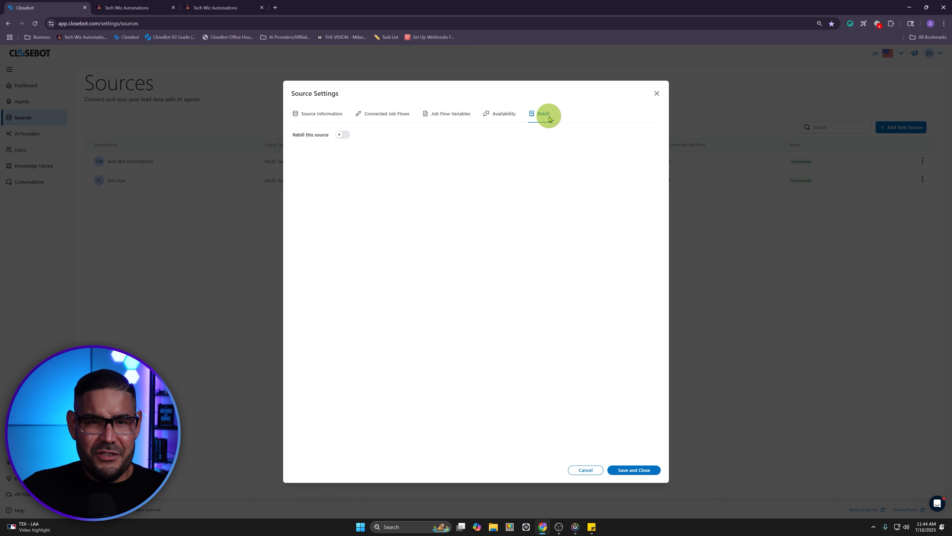
pyautogui.click(344, 136)
pyautogui.click(344, 135)
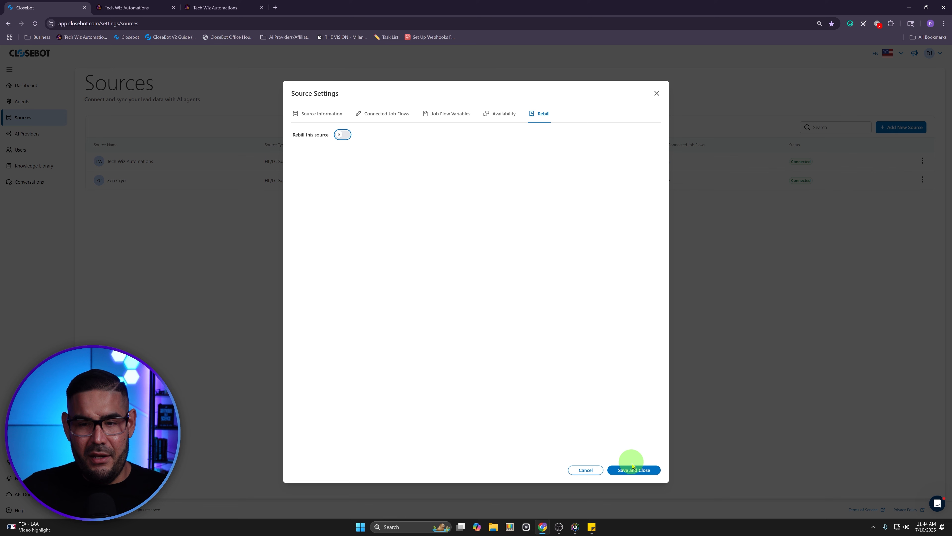
pyautogui.click(634, 471)
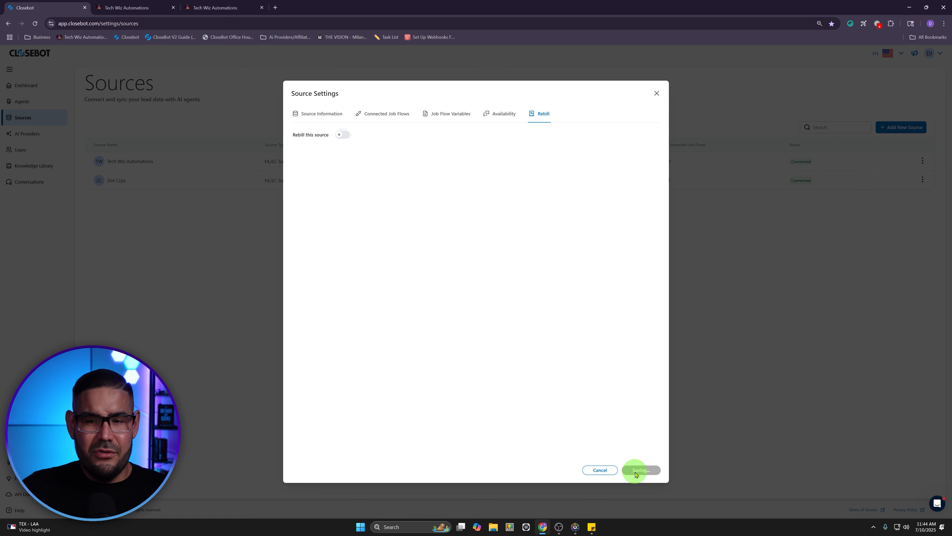